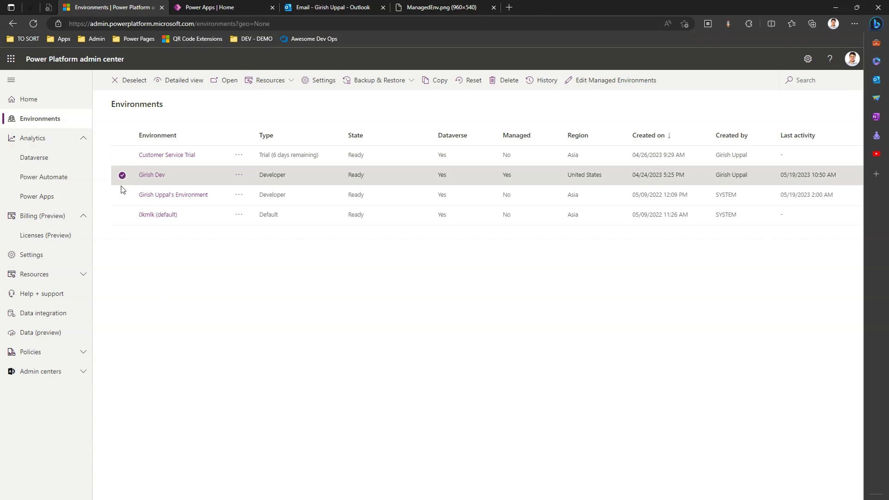
{"action": "left_click", "coordinate": [172, 294]}
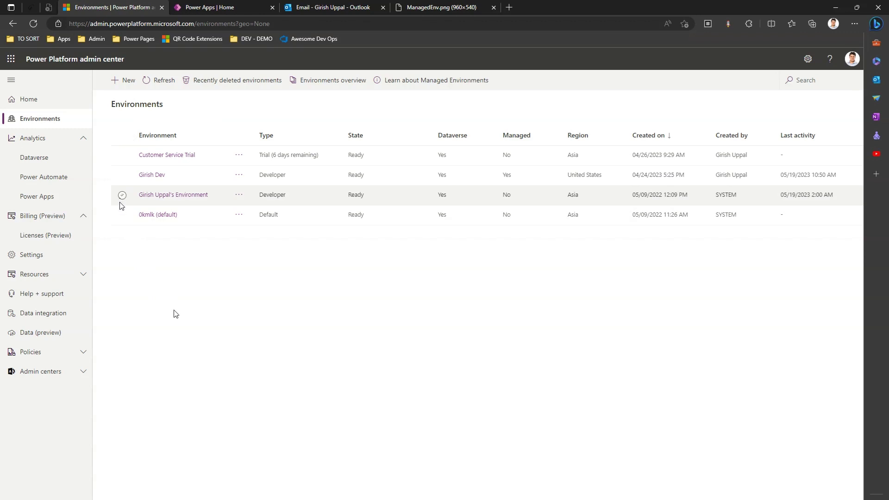
{"action": "left_click", "coordinate": [123, 176]}
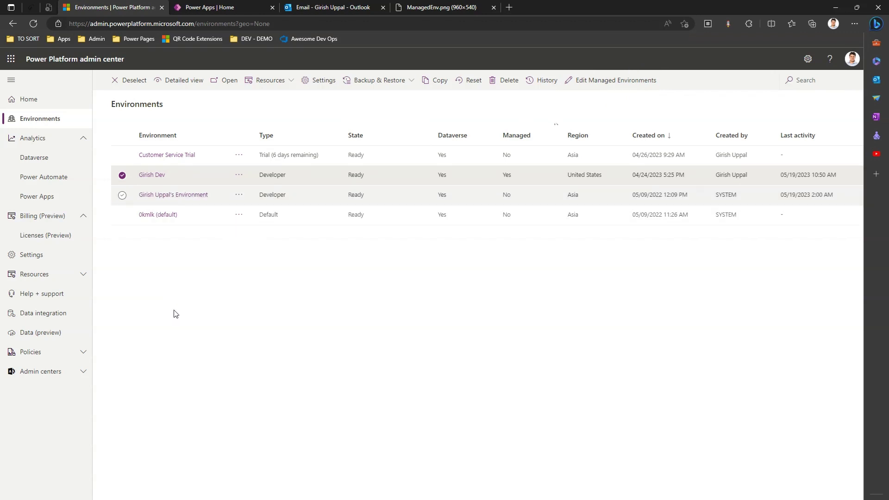
{"action": "left_click", "coordinate": [122, 195]}
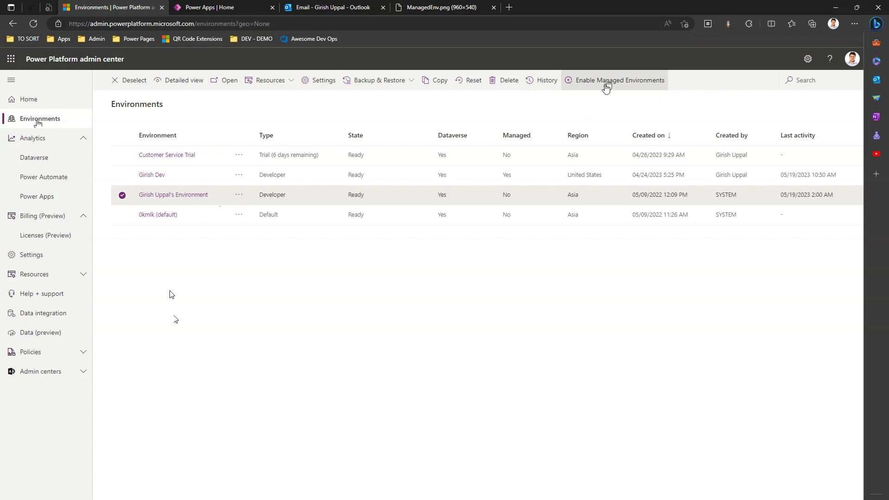
{"action": "left_click", "coordinate": [606, 83]}
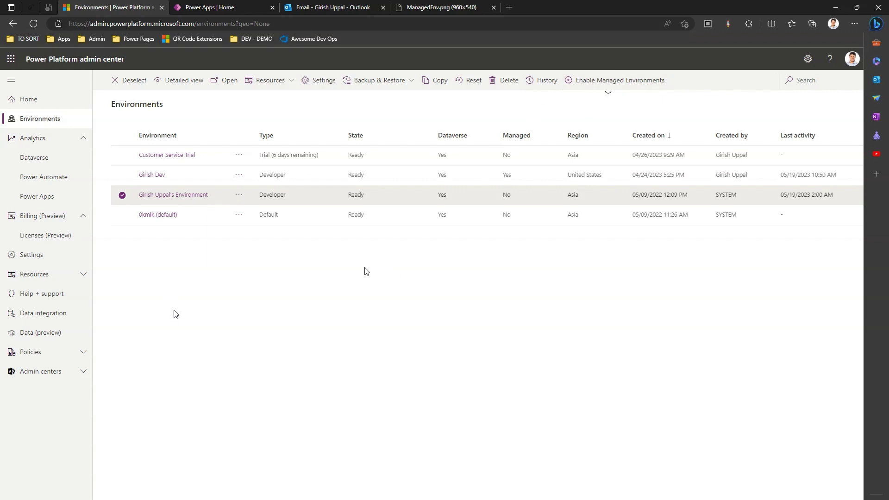
{"action": "left_click", "coordinate": [122, 215]}
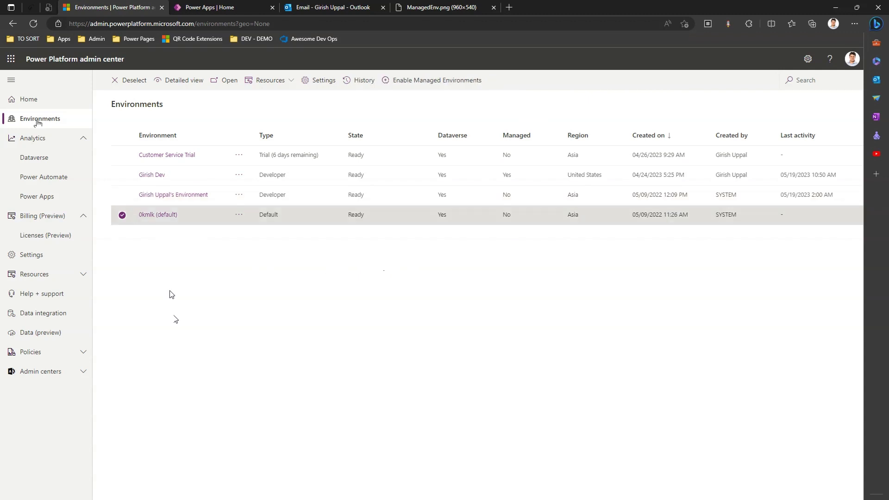
{"action": "left_click", "coordinate": [122, 156]}
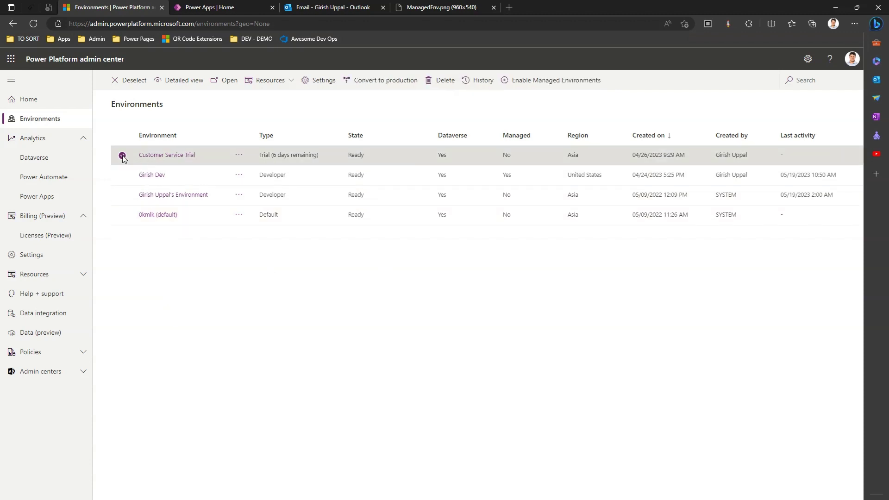
{"action": "left_click", "coordinate": [572, 83]}
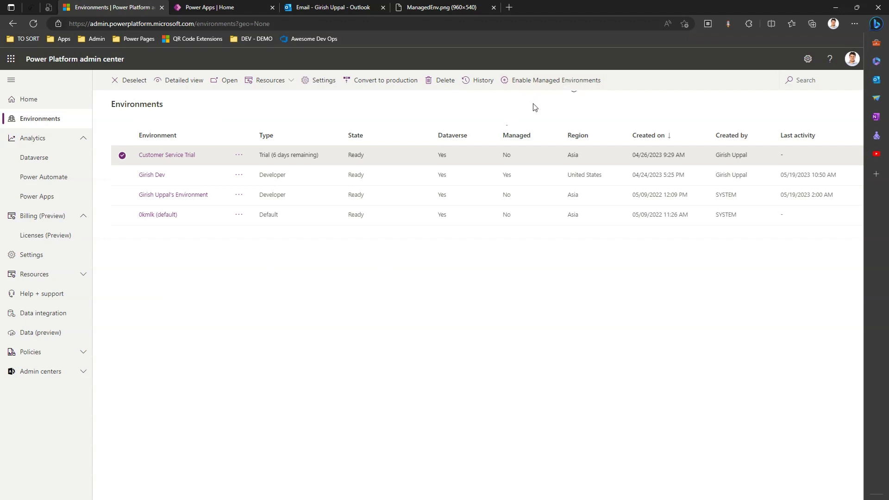
{"action": "left_click", "coordinate": [123, 175]}
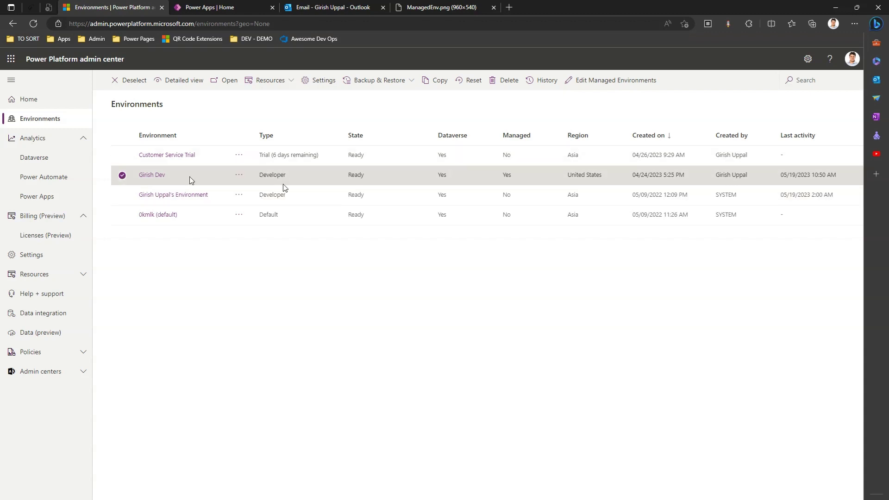
{"action": "left_click", "coordinate": [123, 195]}
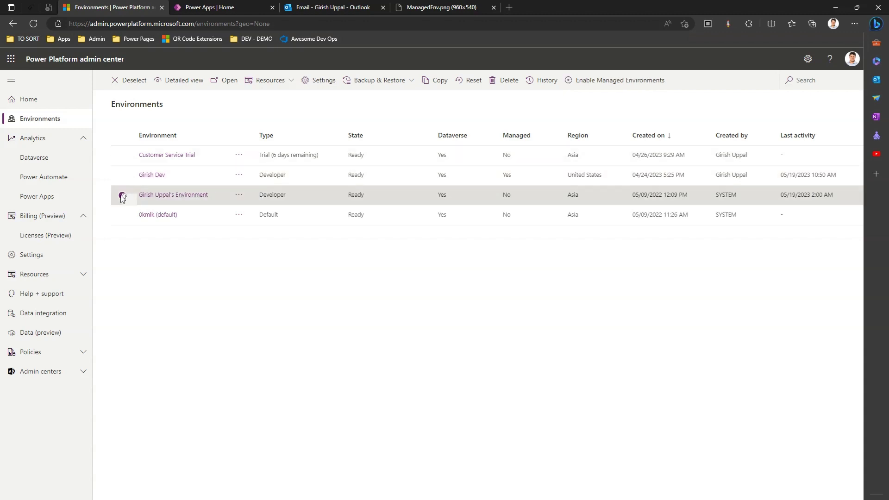
Select the Girish Dev environment and choose Edit Managed Environments from its '...' menu
{"action": "left_click", "coordinate": [239, 197]}
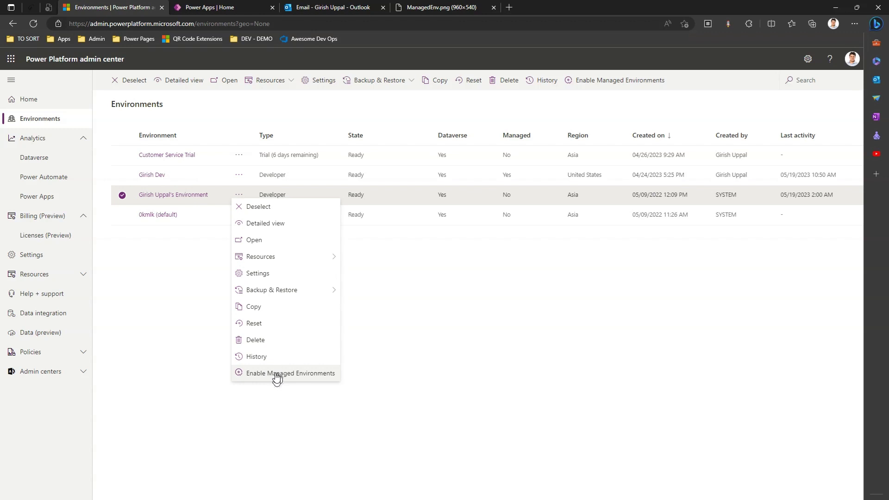
{"action": "left_click", "coordinate": [266, 397]}
{"action": "left_click", "coordinate": [265, 397]}
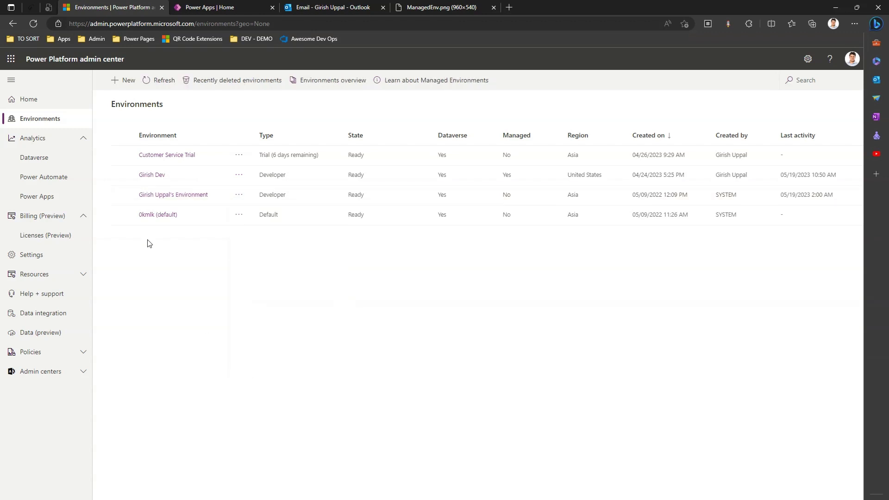
{"action": "left_click", "coordinate": [122, 175]}
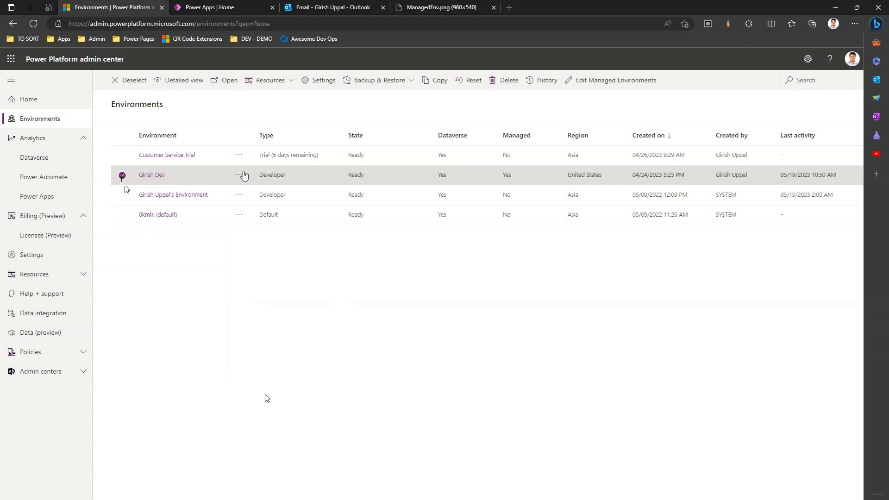
{"action": "left_click", "coordinate": [238, 175]}
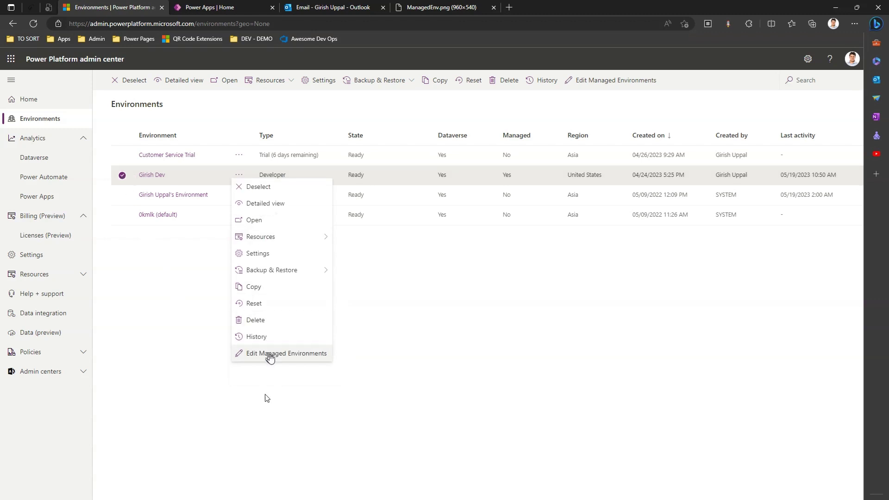
{"action": "left_click", "coordinate": [271, 356]}
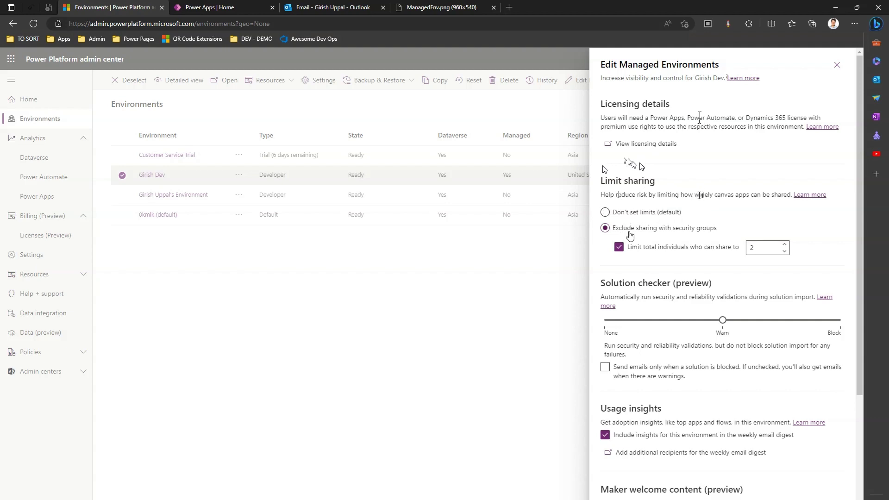
Exclude sharing with security groups and limit total individuals to 10
{"action": "left_click", "coordinate": [620, 213]}
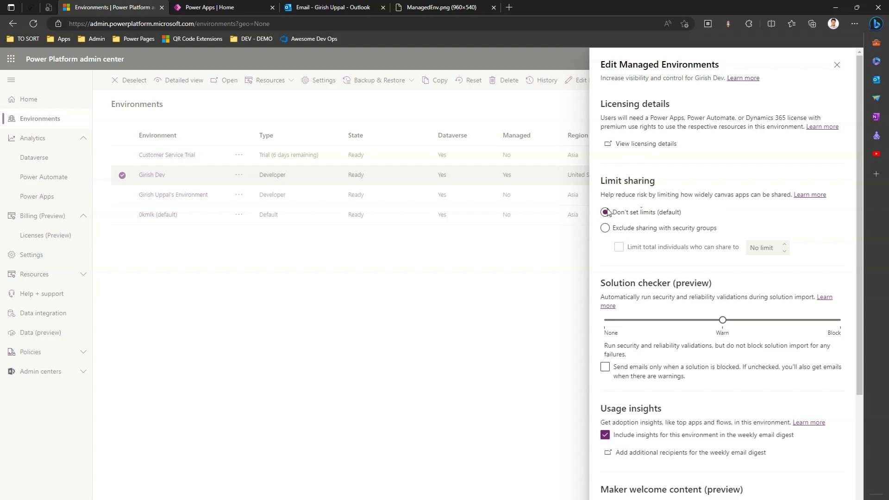
{"action": "left_click", "coordinate": [605, 229]}
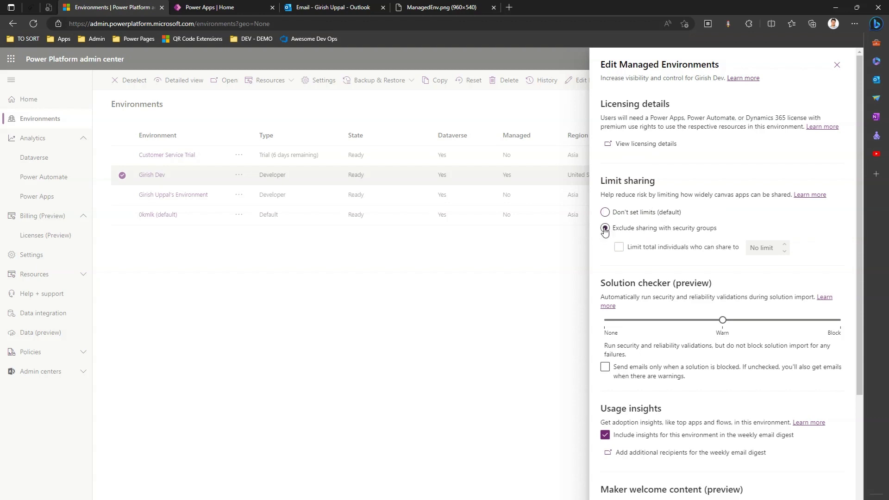
{"action": "left_click", "coordinate": [619, 247]}
{"action": "double_click", "coordinate": [763, 248]}
{"action": "left_click_drag", "start_coordinate": [764, 248], "coordinate": [734, 246]}
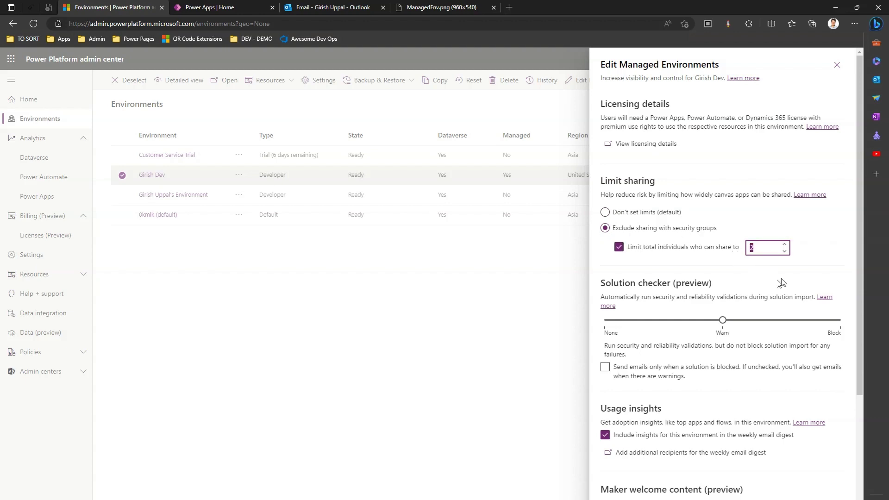
{"action": "type", "text": "10"}
{"action": "left_click", "coordinate": [723, 263]}
Revisit the sharing options, ending on excluding security groups with the 10-individual cap
{"action": "left_click_drag", "start_coordinate": [714, 195], "coordinate": [748, 198]}
{"action": "left_click", "coordinate": [670, 212]}
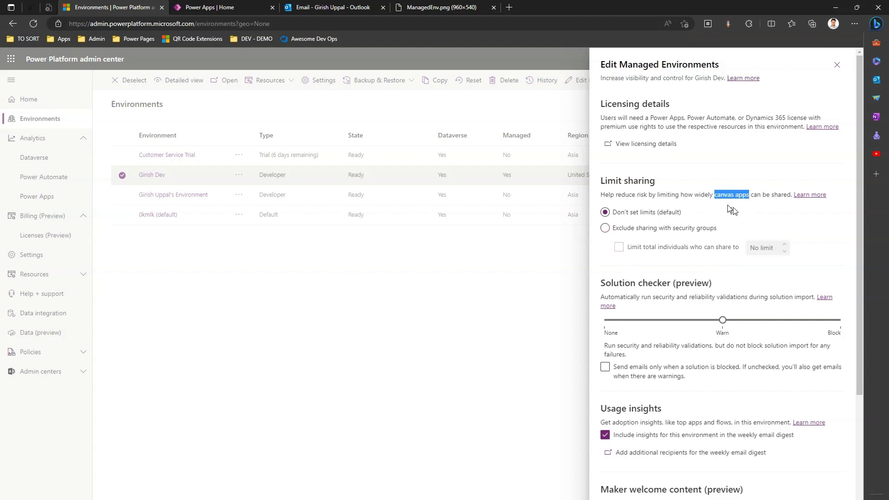
{"action": "left_click", "coordinate": [688, 228]}
{"action": "left_click", "coordinate": [619, 247]}
{"action": "double_click", "coordinate": [763, 247]}
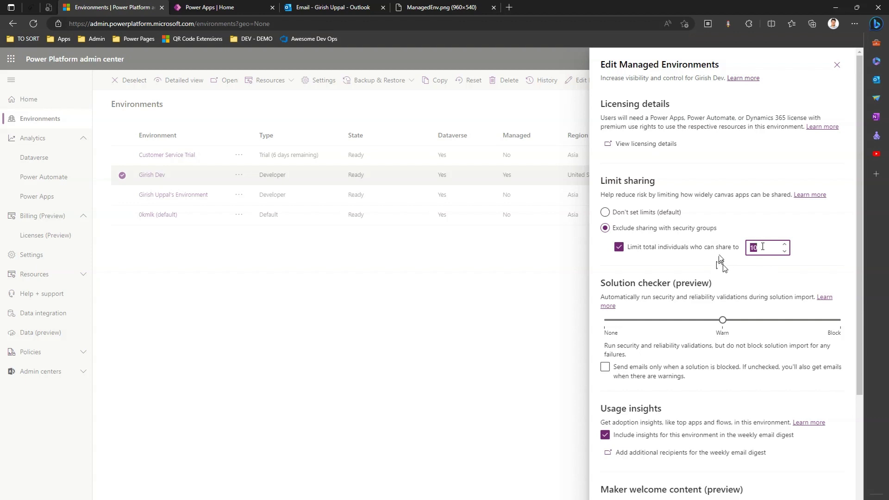
{"action": "left_click", "coordinate": [767, 249]}
{"action": "left_click_drag", "start_coordinate": [652, 297], "coordinate": [750, 298]}
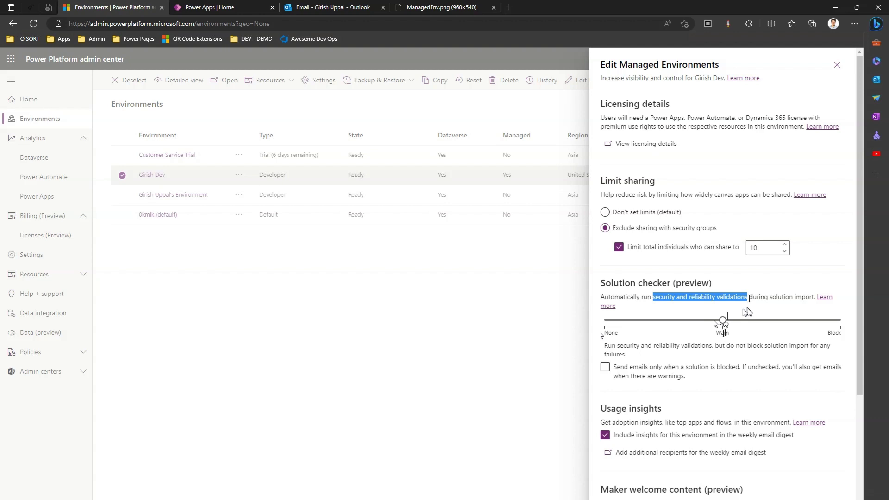
Slide the solution checker to None and tick 'Send emails only when a solution is blocked'
{"action": "left_click", "coordinate": [840, 320]}
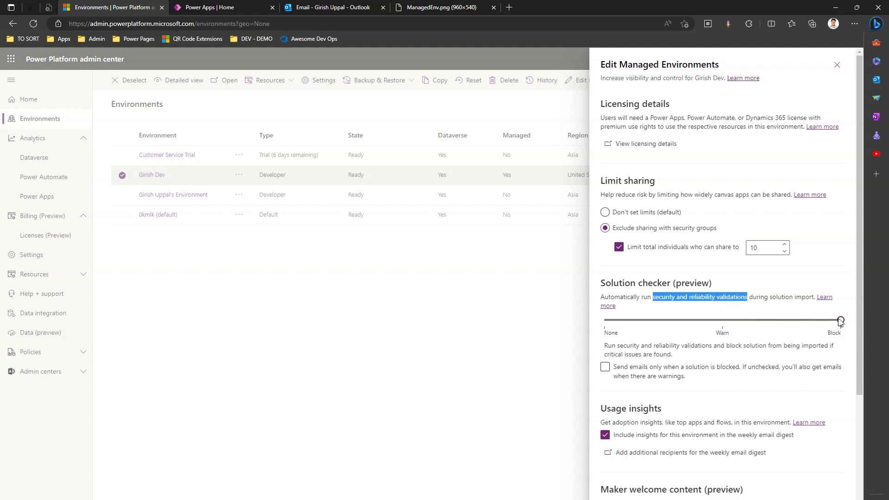
{"action": "left_click", "coordinate": [752, 301]}
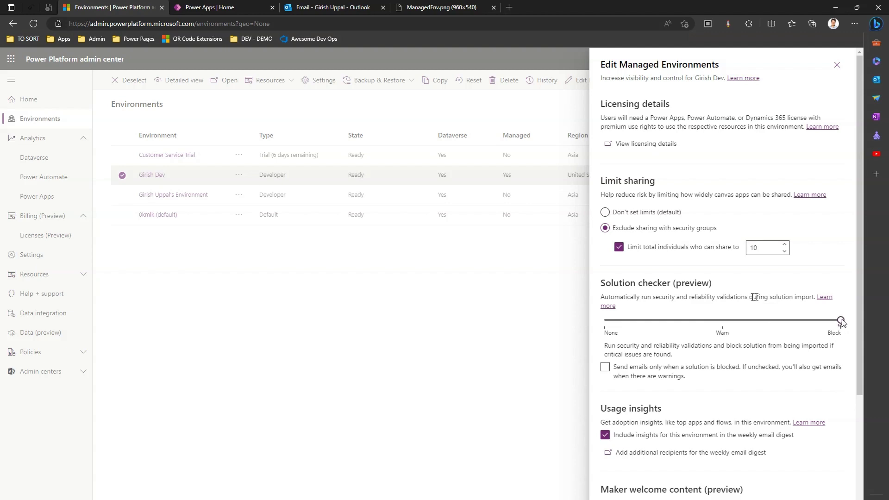
{"action": "left_click_drag", "start_coordinate": [840, 321], "coordinate": [618, 319]}
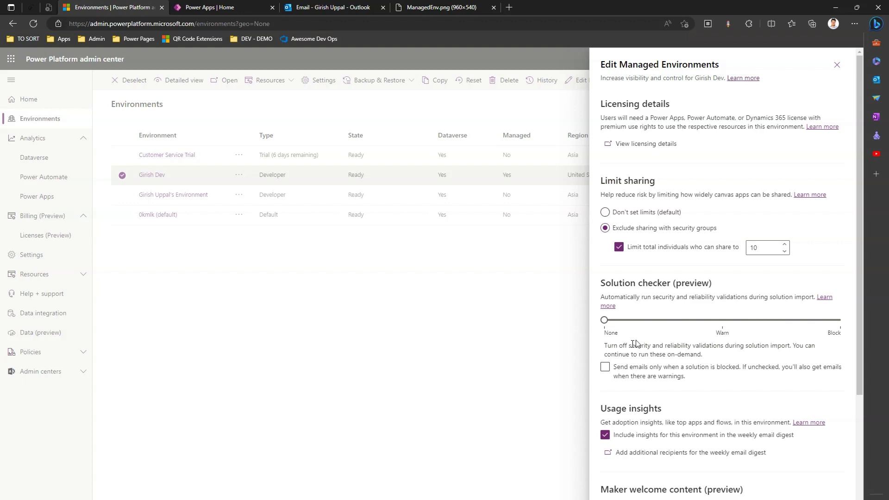
{"action": "left_click", "coordinate": [606, 368]}
{"action": "left_click", "coordinate": [606, 368]}
{"action": "left_click", "coordinate": [606, 368]}
{"action": "left_click", "coordinate": [336, 6]}
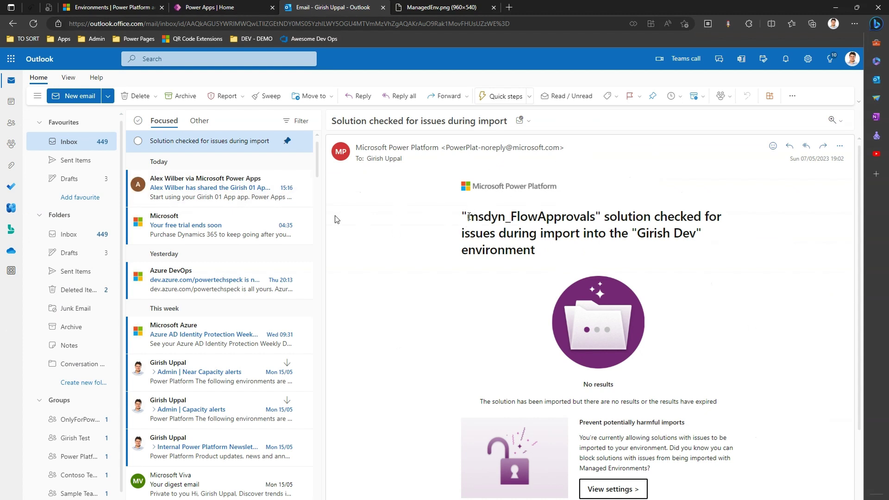
{"action": "left_click_drag", "start_coordinate": [470, 217], "coordinate": [595, 218]}
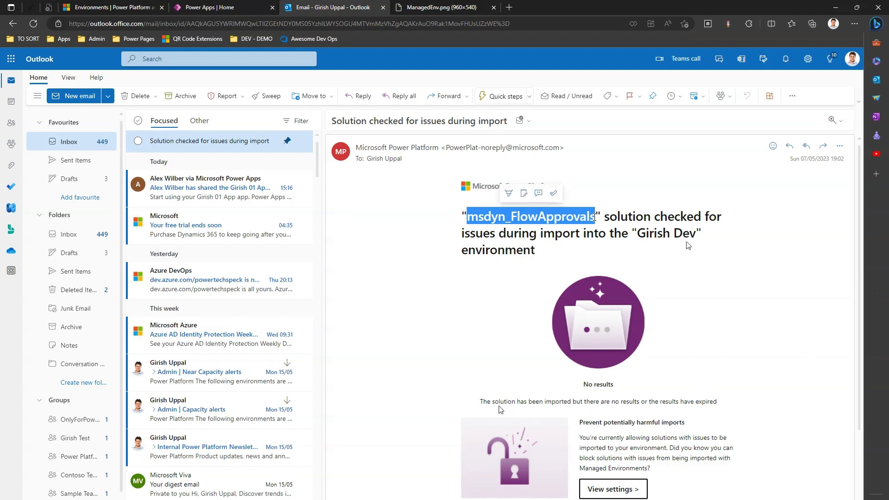
{"action": "left_click_drag", "start_coordinate": [481, 403], "coordinate": [732, 407]}
{"action": "left_click", "coordinate": [733, 410]}
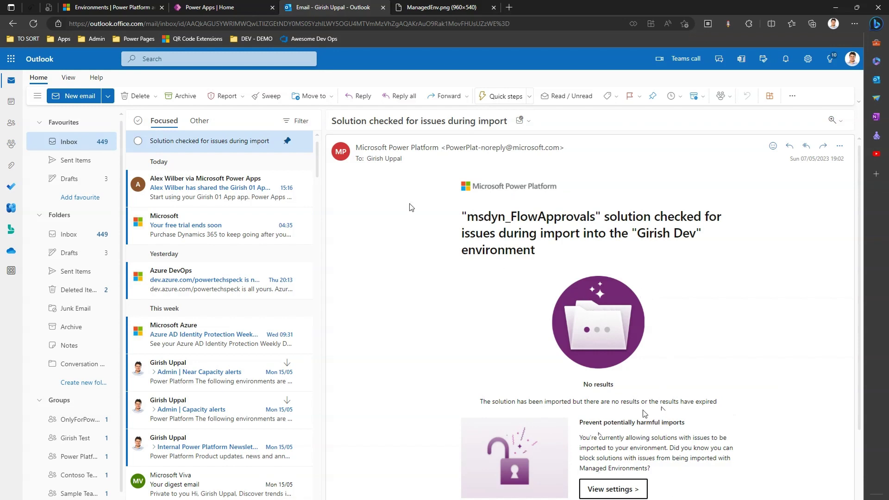
{"action": "left_click", "coordinate": [126, 9]}
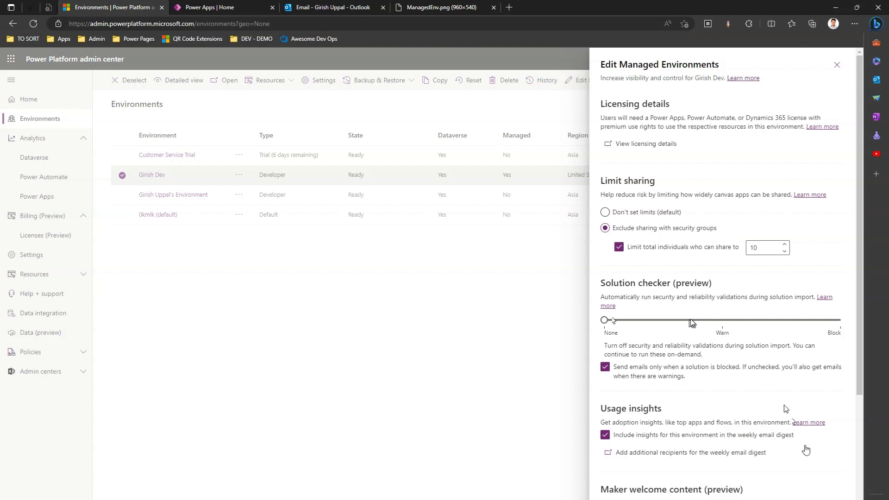
Go to Billing > Licenses (Preview), showing 0 of 1 managed environments needing attention
{"action": "left_click", "coordinate": [51, 240]}
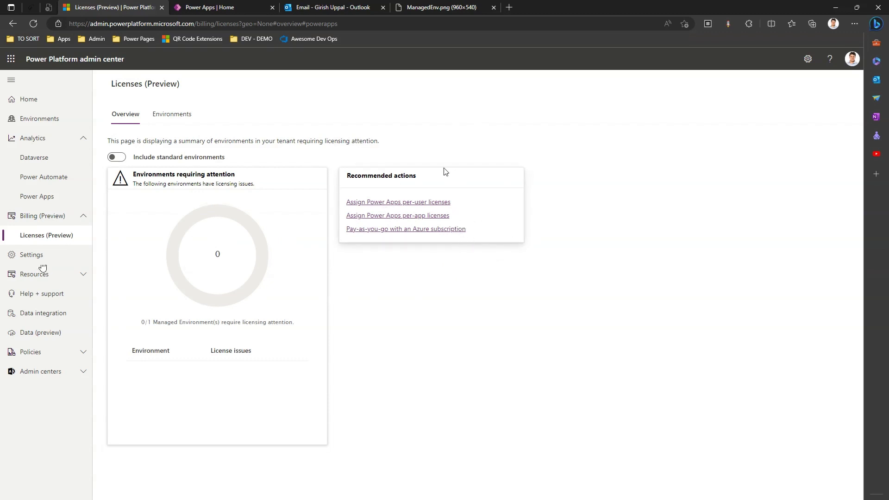
View license consumption per environment and pick the default environment
{"action": "left_click", "coordinate": [179, 114]}
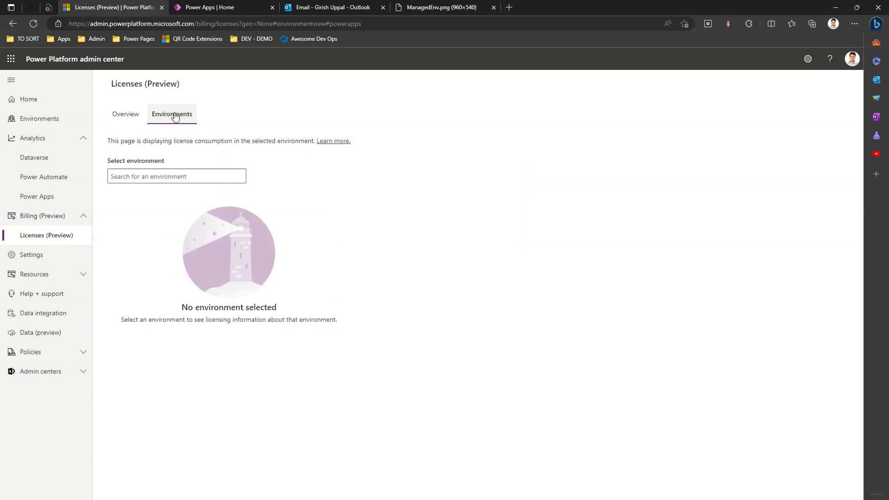
{"action": "left_click", "coordinate": [177, 176]}
{"action": "left_click", "coordinate": [147, 211]}
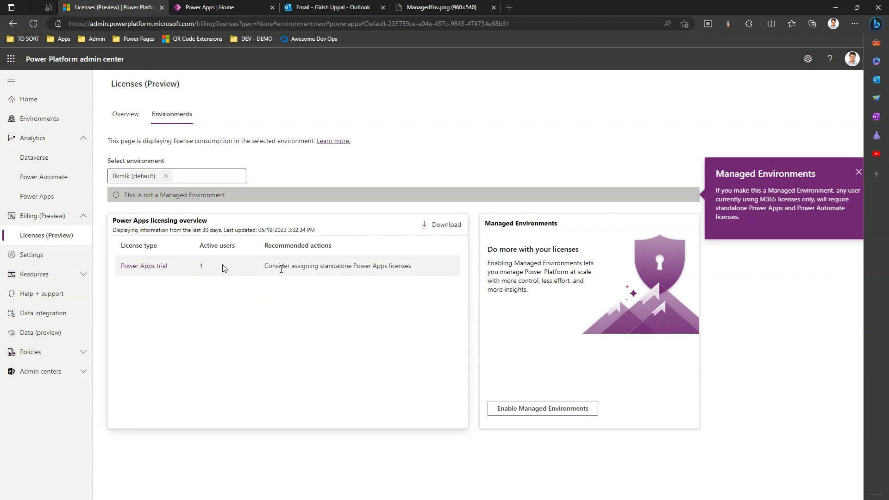
Search for and select 0kmlk (default), then dismiss the Managed Environments licensing notice
{"action": "left_click", "coordinate": [165, 176]}
{"action": "type", "text": "girish"}
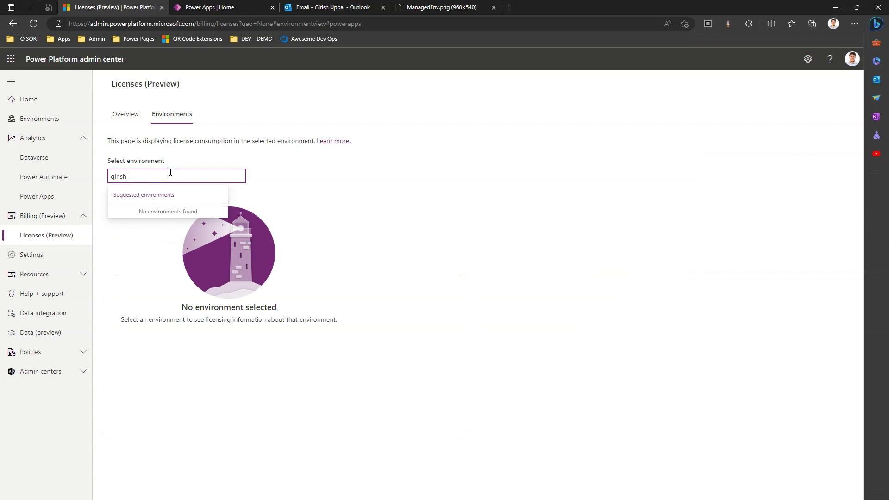
{"action": "double_click", "coordinate": [139, 174]}
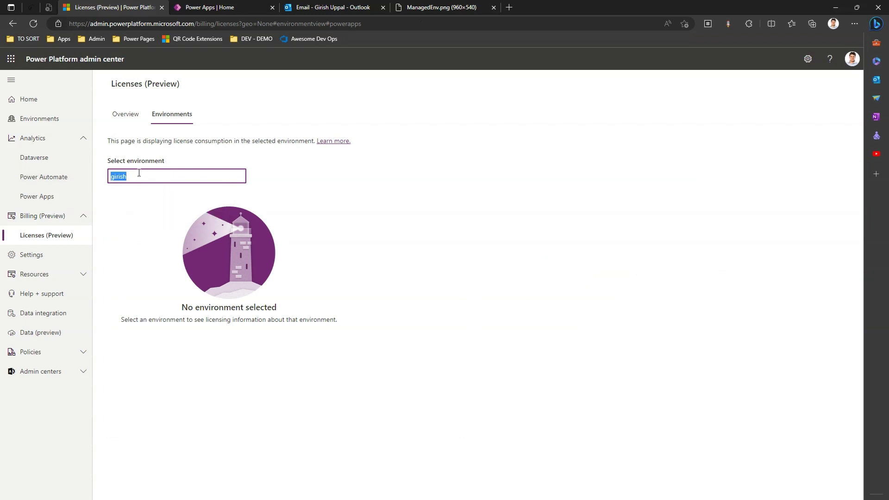
{"action": "type", "text": "ok"}
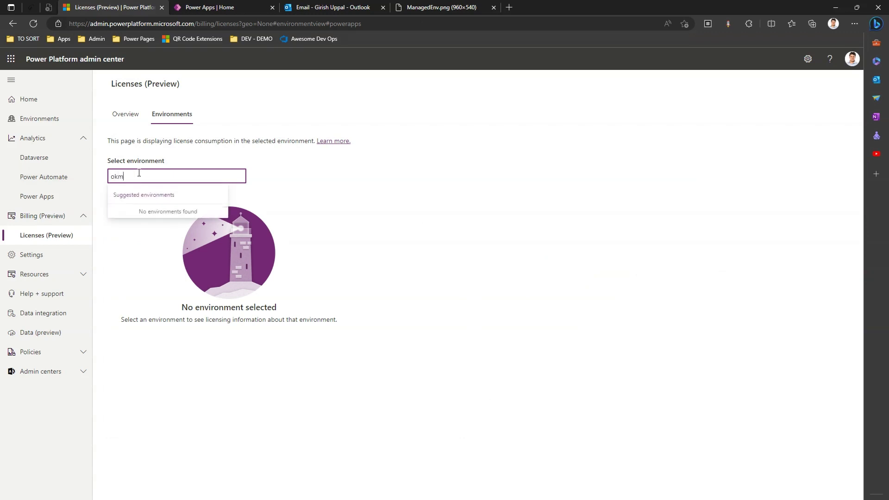
{"action": "type", "text": "m"}
{"action": "double_click", "coordinate": [139, 173]}
{"action": "type", "text": "0kmln"}
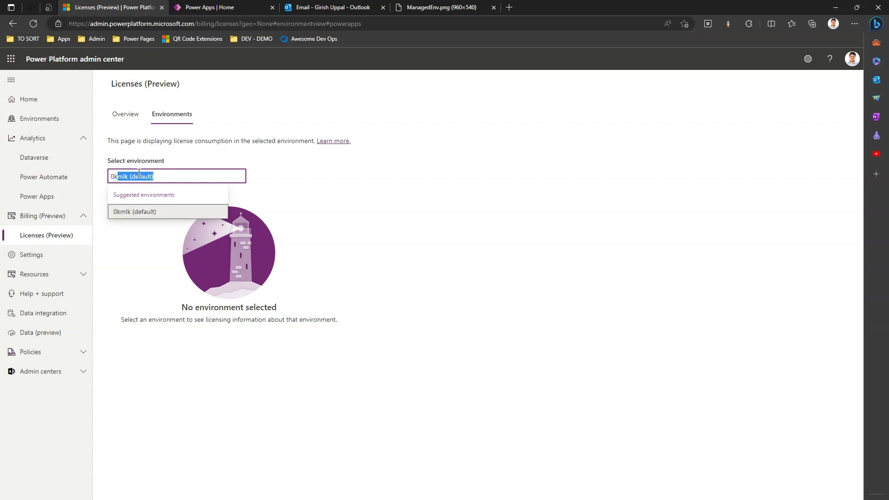
{"action": "key", "text": "BackSpace"}
{"action": "key", "text": "Return"}
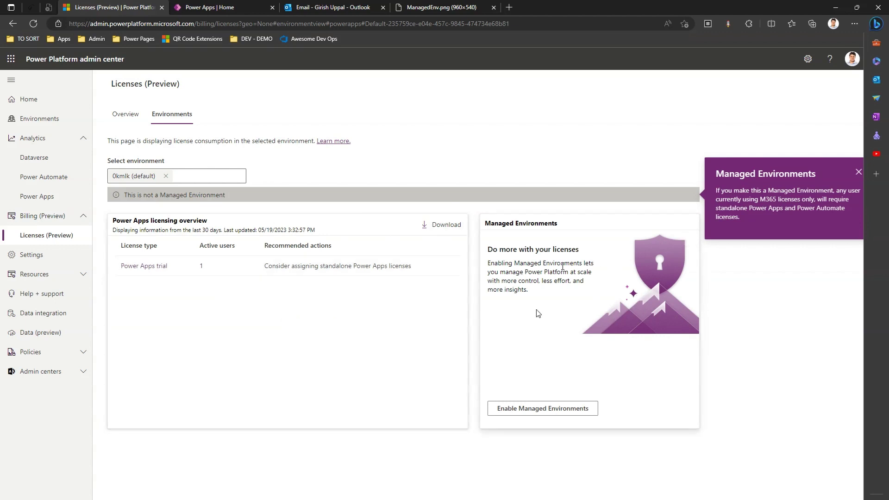
{"action": "left_click", "coordinate": [859, 172]}
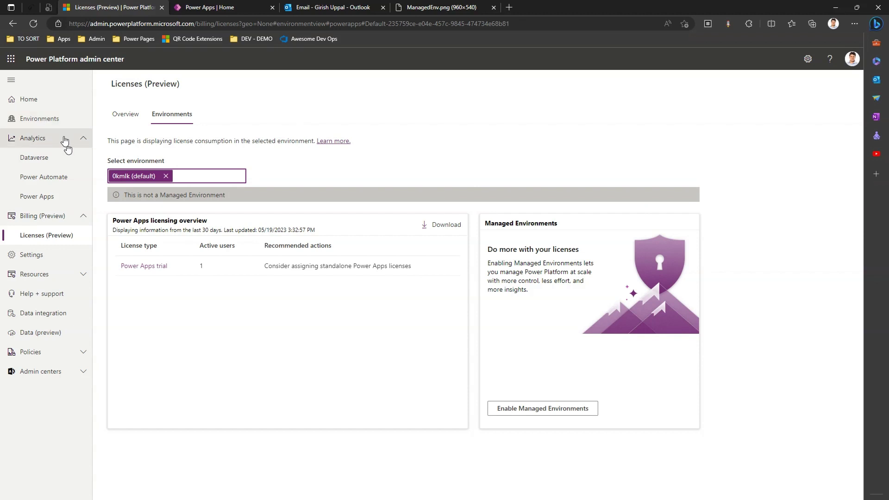
From Environments, open Girish Dev's Edit Managed Environments panel and scroll to Maker welcome content
{"action": "left_click", "coordinate": [58, 120]}
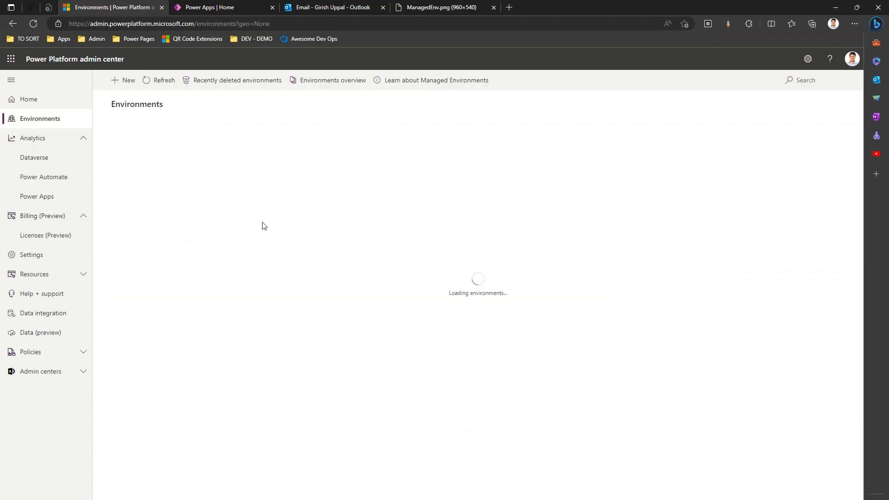
{"action": "left_click", "coordinate": [121, 175]}
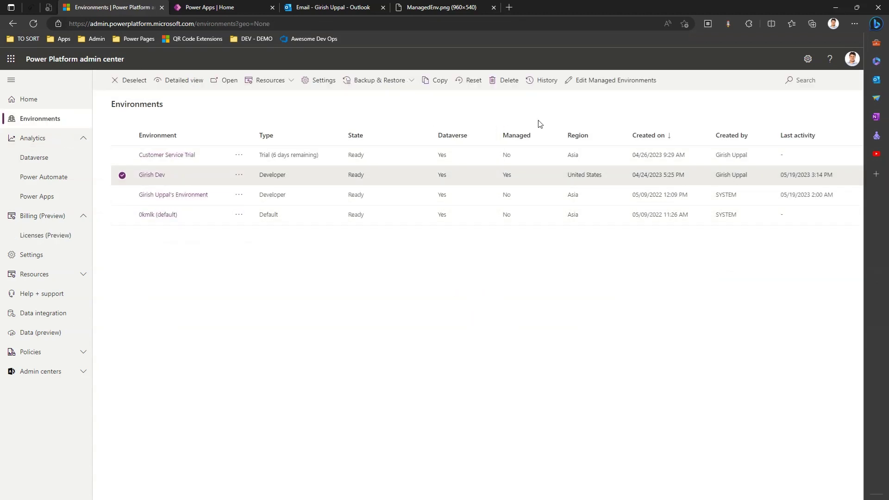
{"action": "left_click", "coordinate": [239, 175]}
{"action": "left_click", "coordinate": [281, 354]}
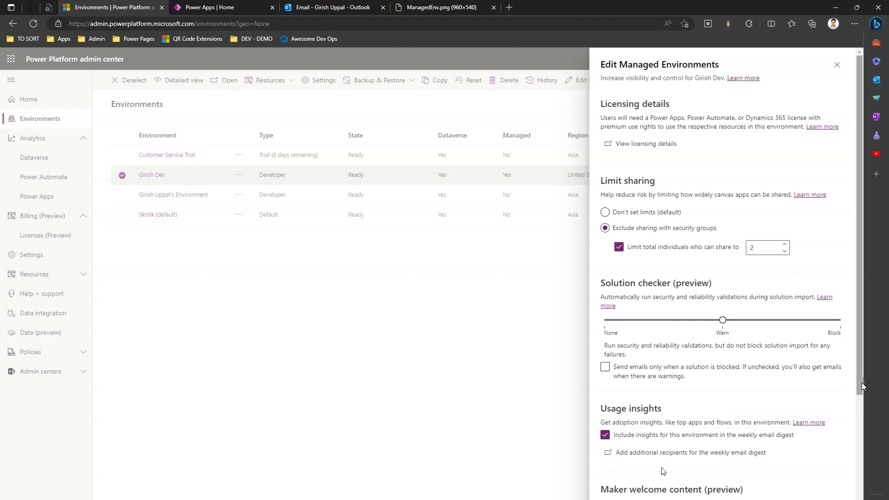
{"action": "left_click_drag", "start_coordinate": [861, 383], "coordinate": [859, 388]}
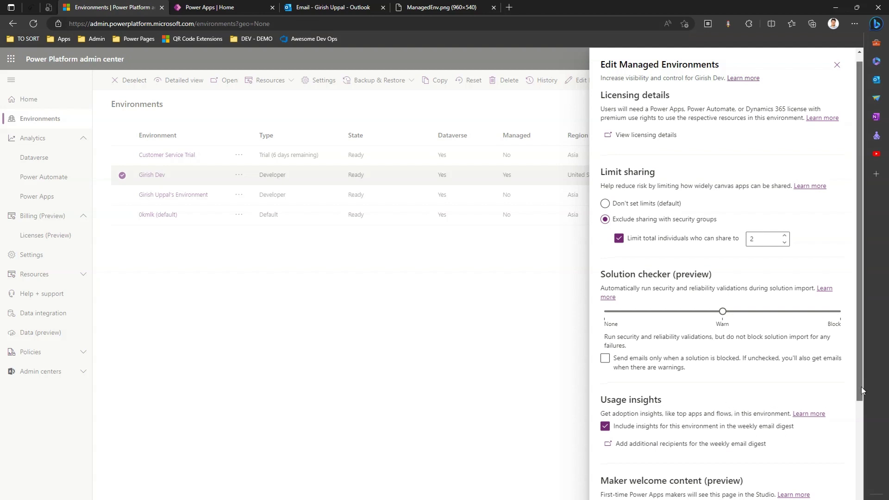
{"action": "left_click_drag", "start_coordinate": [861, 387], "coordinate": [860, 498]}
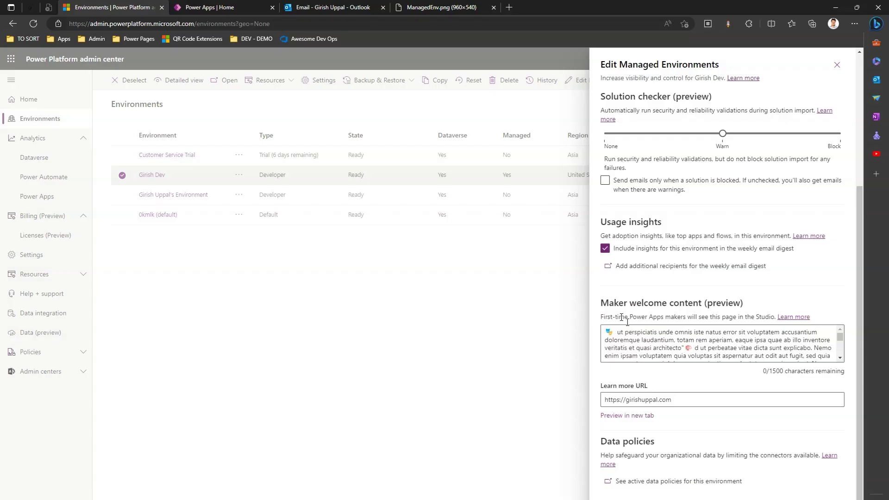
Review the maker welcome text and learn-more URL, then start a new browser tab
{"action": "left_click", "coordinate": [635, 333]}
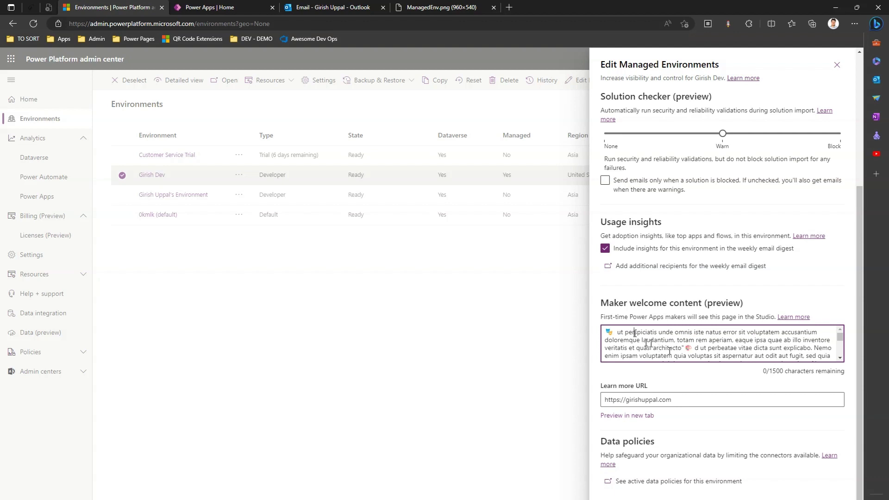
{"action": "left_click", "coordinate": [617, 333]}
{"action": "left_click_drag", "start_coordinate": [681, 404], "coordinate": [536, 396]}
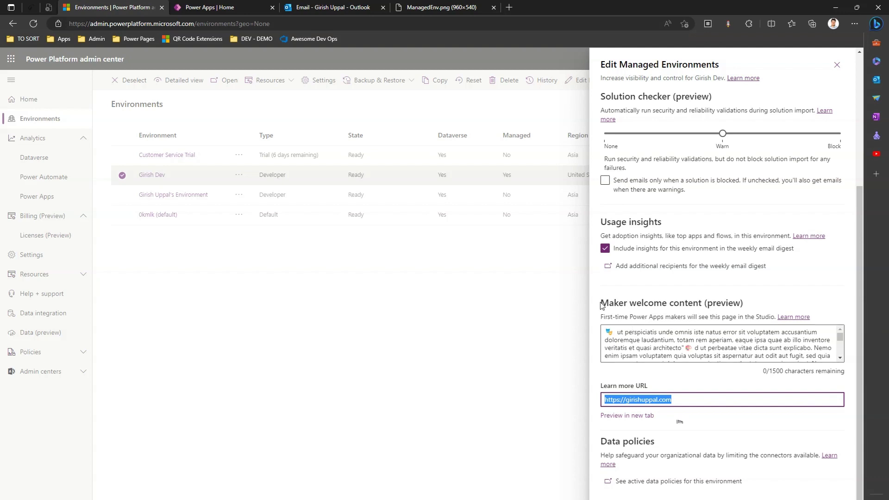
{"action": "left_click", "coordinate": [509, 7]}
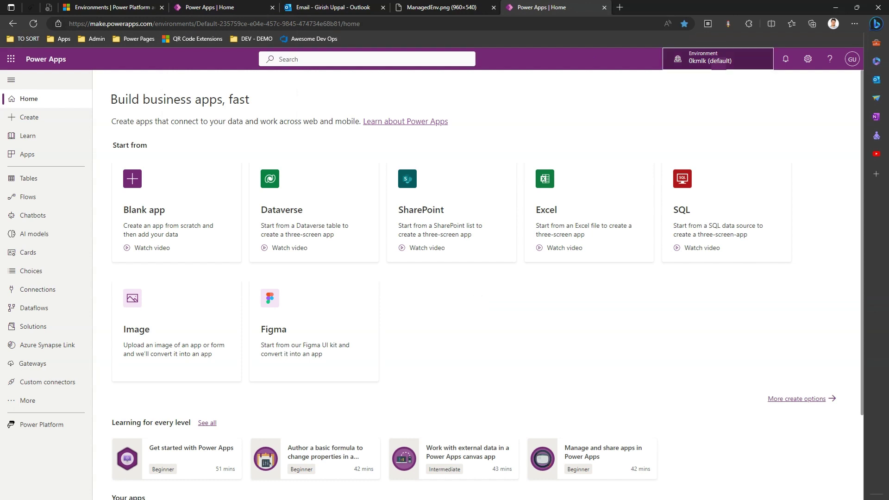
Switch Power Apps to the Girish Dev environment and read its Getting Started welcome message
{"action": "left_click", "coordinate": [715, 62]}
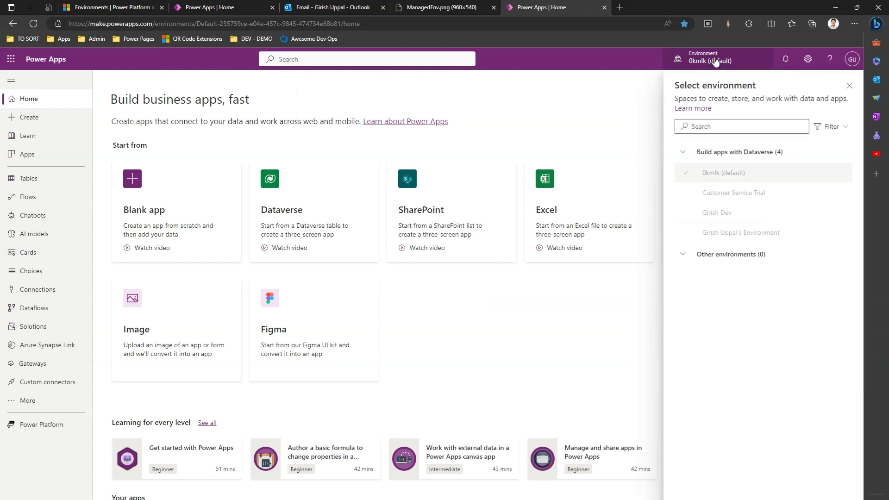
{"action": "left_click", "coordinate": [714, 213]}
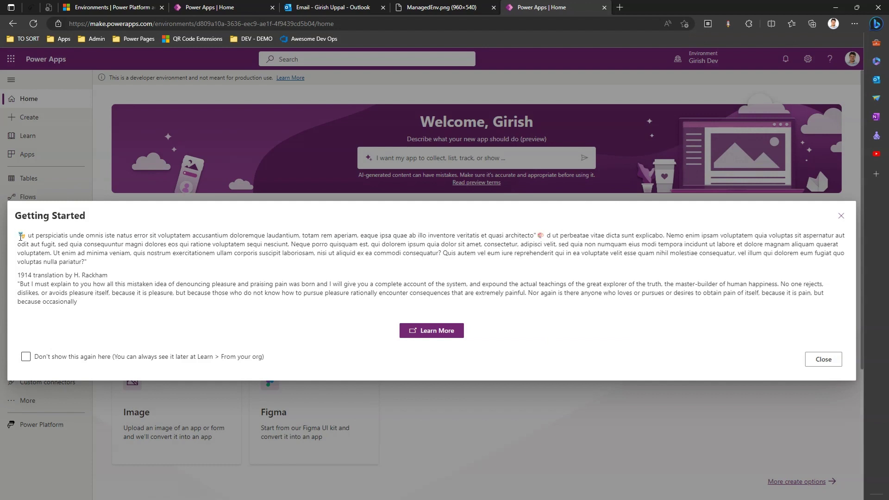
{"action": "left_click_drag", "start_coordinate": [31, 238], "coordinate": [82, 307]}
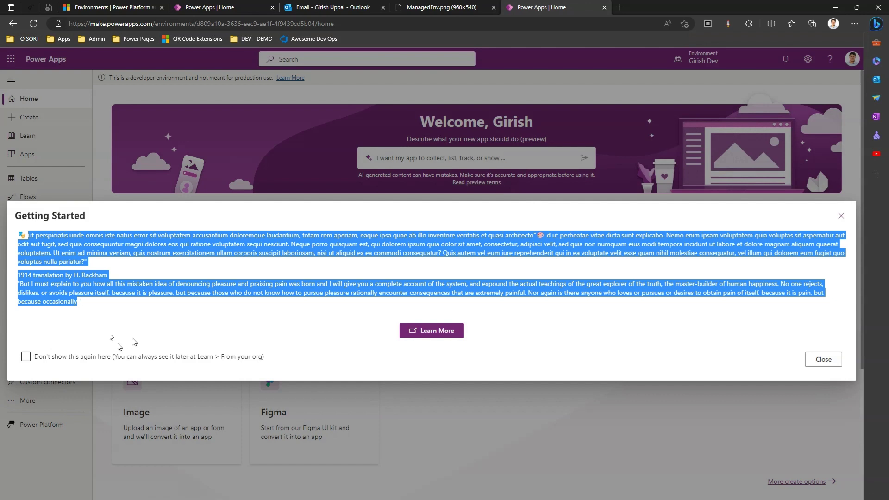
{"action": "left_click", "coordinate": [262, 329]}
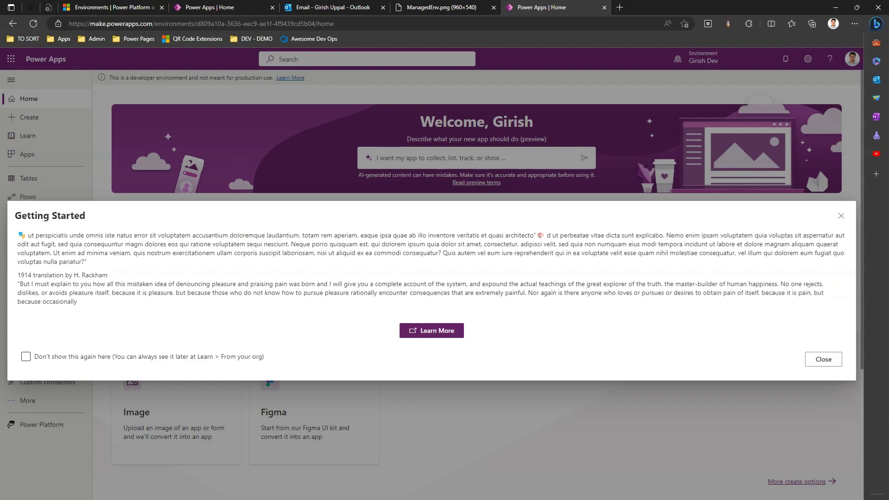
Visit the Learn More site, then tick 'Don't show this again here' and close Getting Started
{"action": "left_click", "coordinate": [438, 333]}
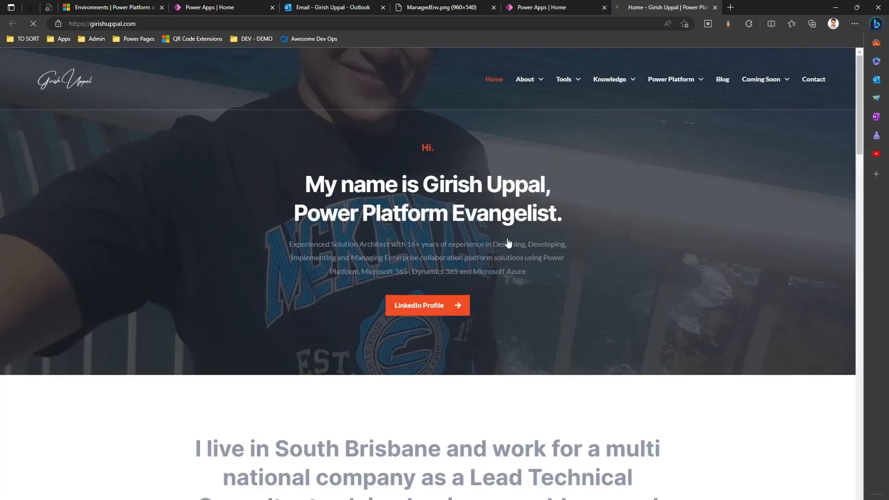
{"action": "left_click", "coordinate": [558, 8]}
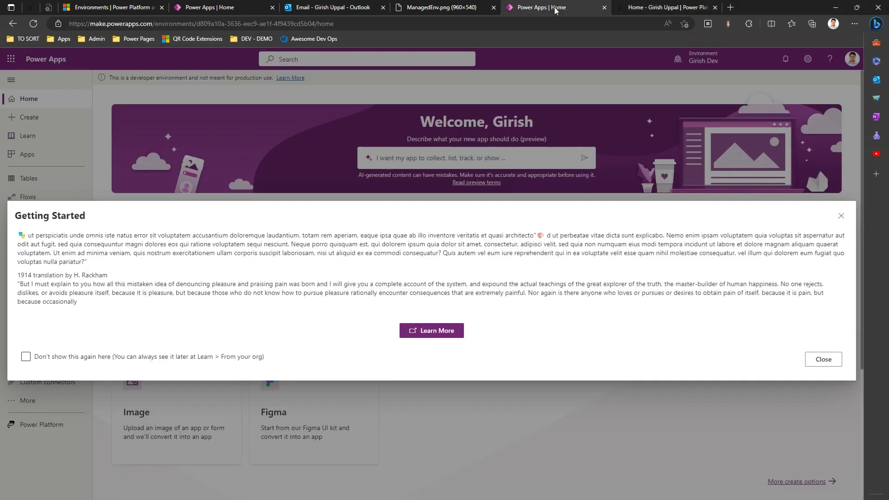
{"action": "left_click", "coordinate": [25, 357]}
{"action": "left_click", "coordinate": [824, 359]}
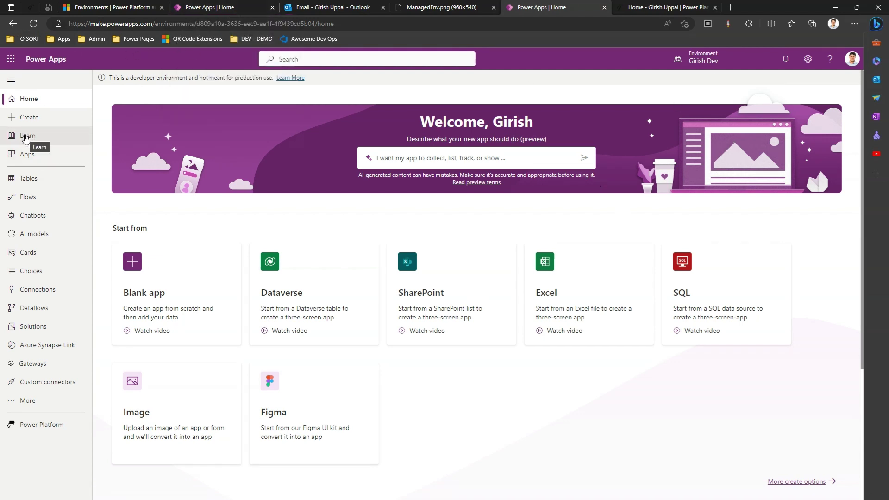
Find the custom maker welcome text under Learn's From your org tab
{"action": "left_click", "coordinate": [26, 137]}
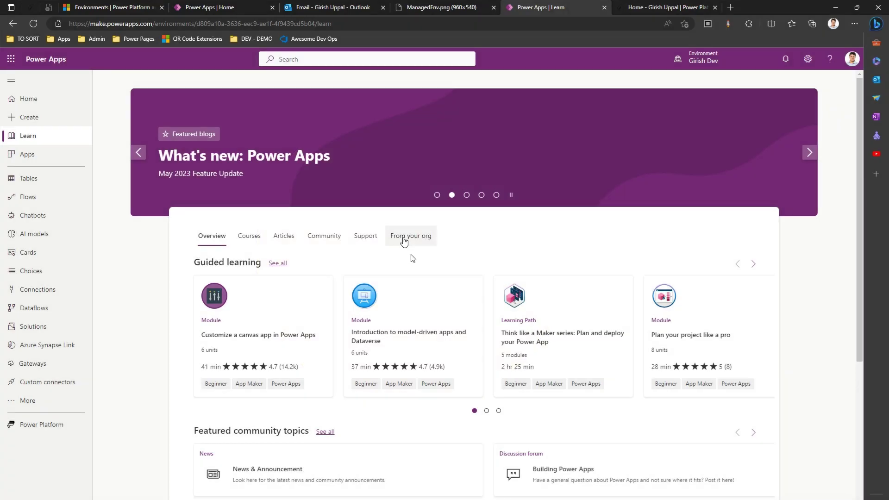
{"action": "left_click", "coordinate": [407, 237]}
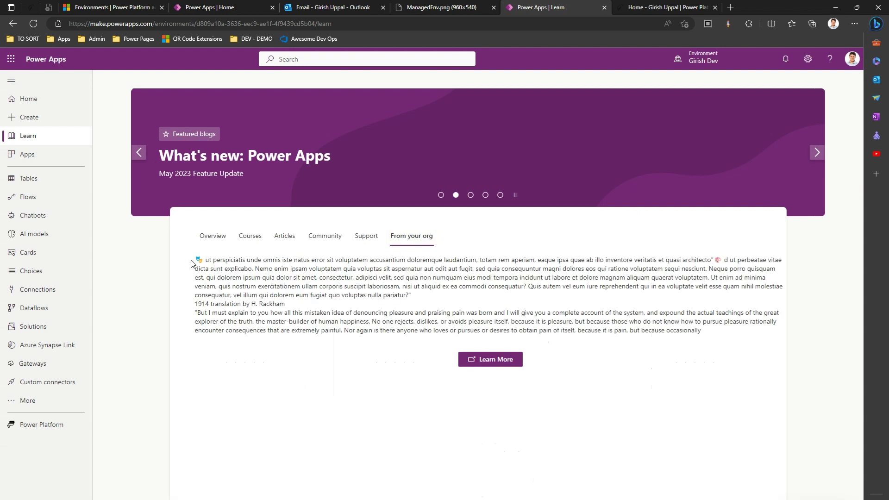
{"action": "left_click_drag", "start_coordinate": [194, 260], "coordinate": [593, 323]}
{"action": "left_click", "coordinate": [618, 415]}
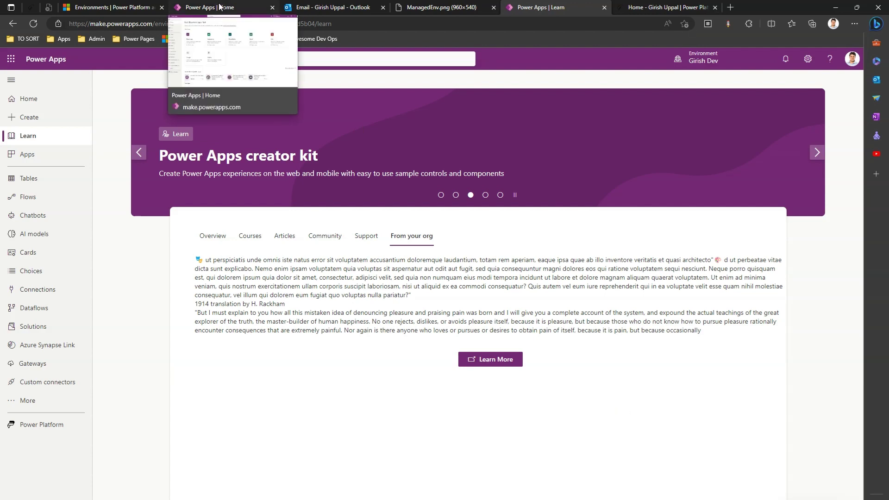
Check that the Block Twitter data policy covers Girish Dev, then go back to the Environments list
{"action": "left_click", "coordinate": [220, 6]}
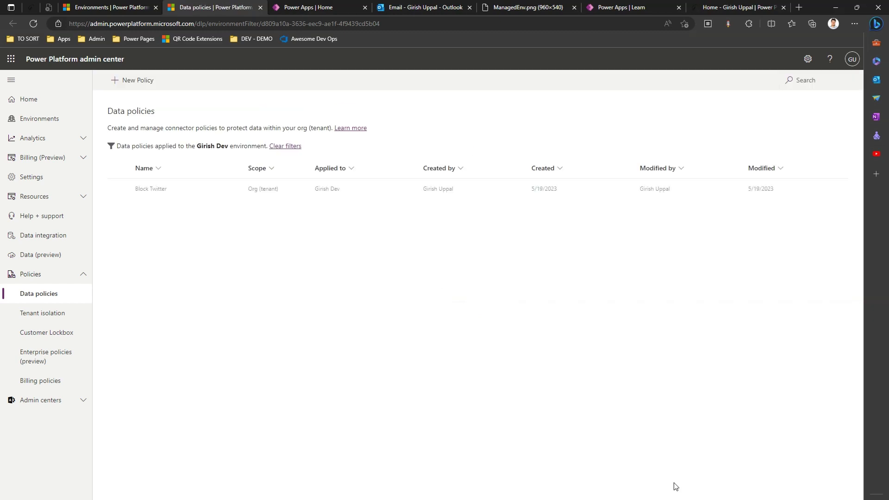
{"action": "left_click", "coordinate": [119, 189]}
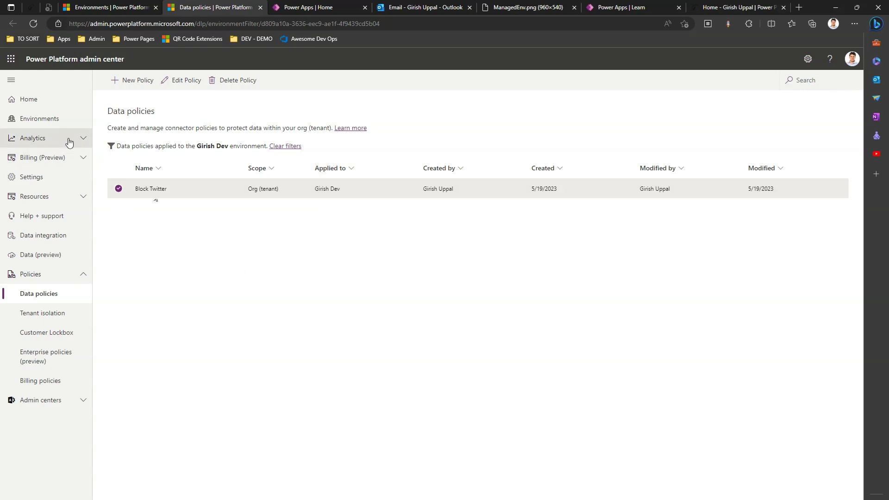
{"action": "left_click", "coordinate": [47, 121]}
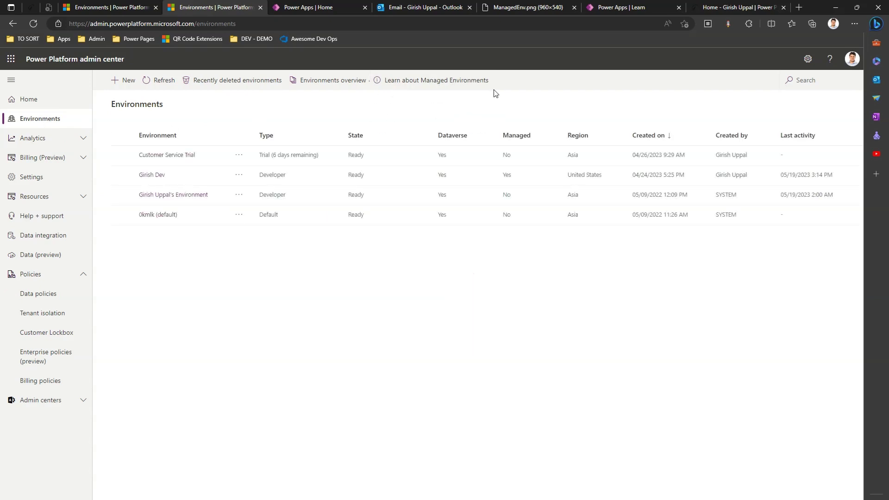
{"action": "left_click", "coordinate": [377, 80]}
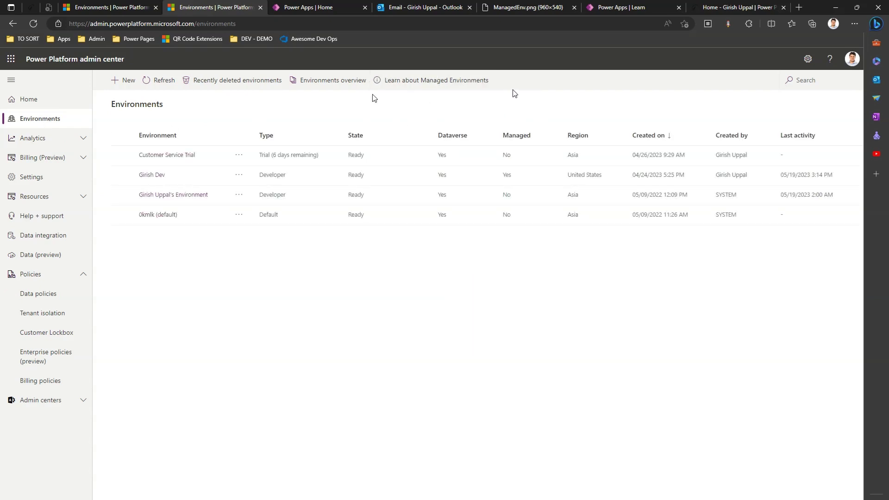